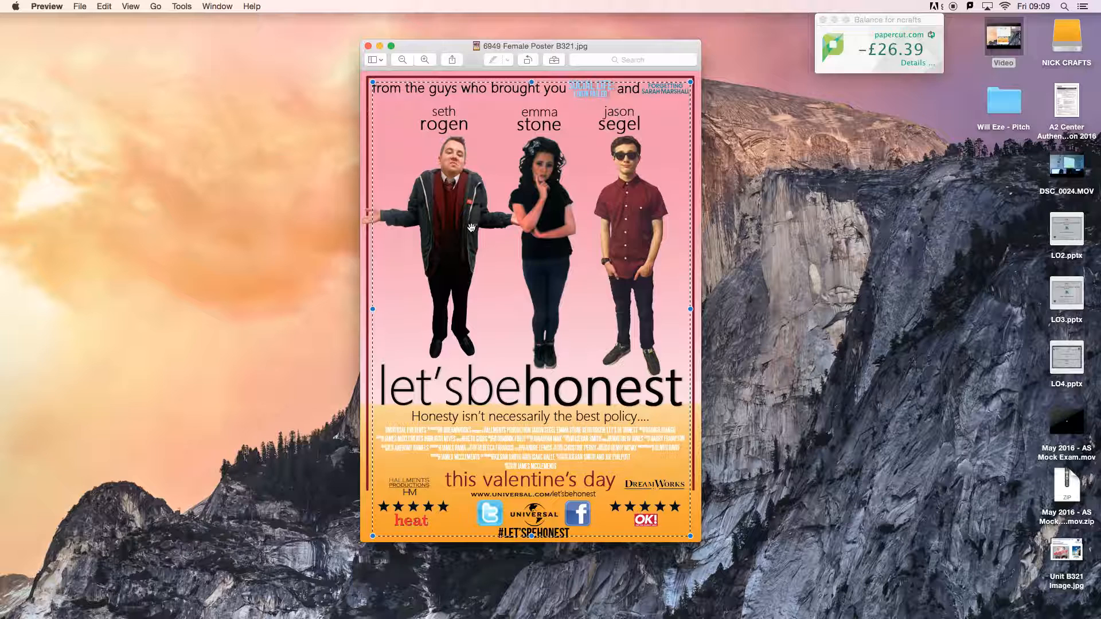
Step: Deselect the poster image in Preview and switch to Photoshop
{"action": "left_click", "coordinate": [473, 198]}
{"action": "mouse_move", "coordinate": [794, 616]}
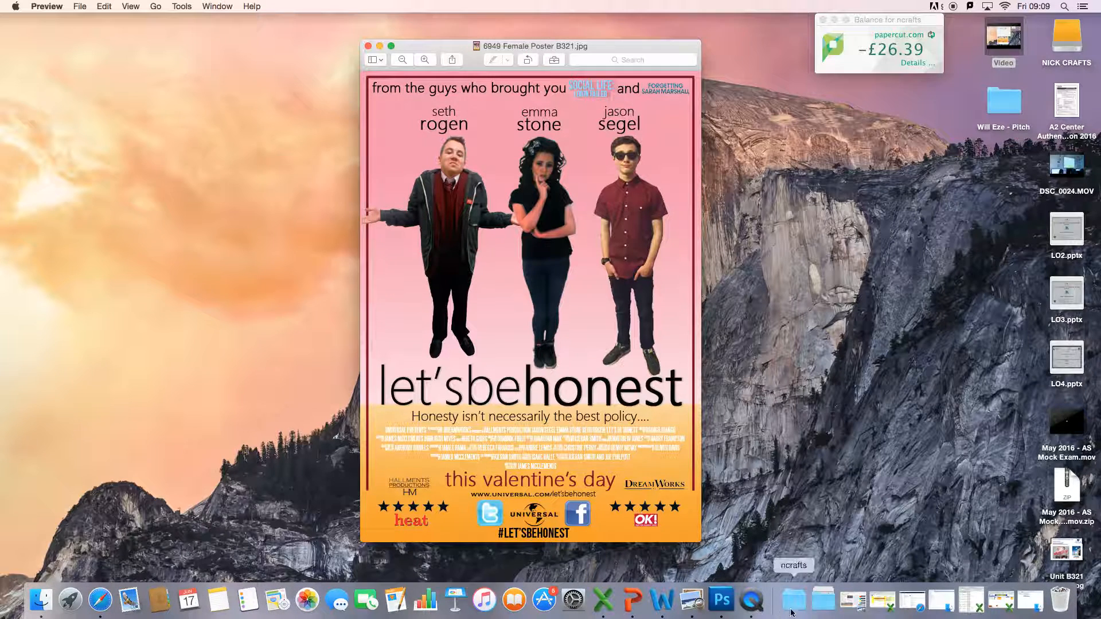
{"action": "left_click", "coordinate": [723, 602]}
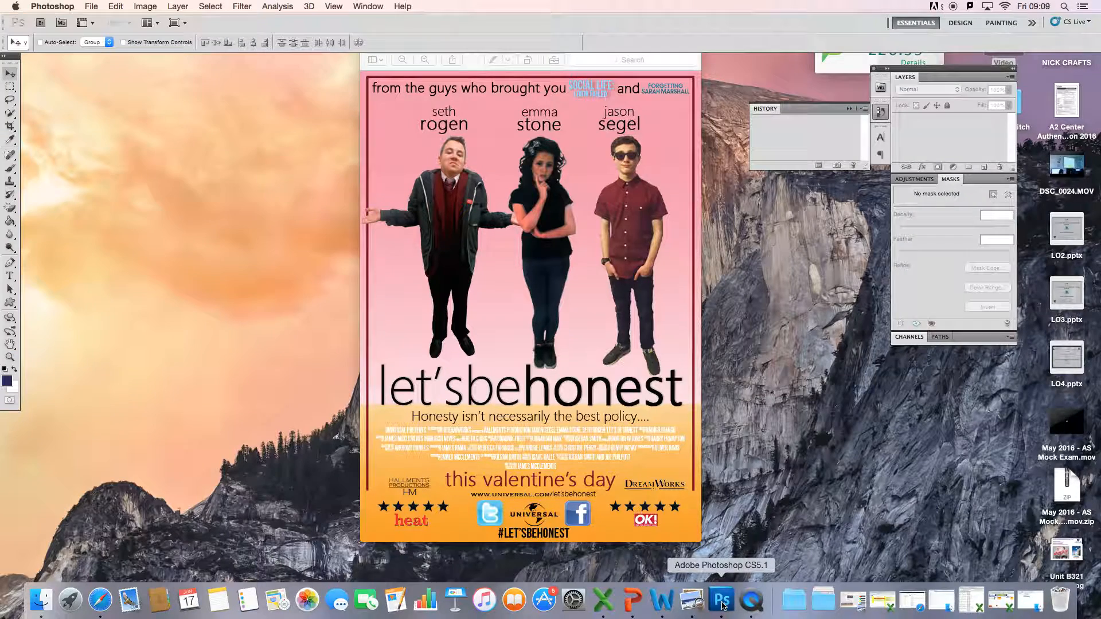
Step: Create a new A4 International Paper document named Poster Template at 300 pixels/inch with RGB colour and a white background
{"action": "left_click", "coordinate": [92, 6]}
{"action": "left_click", "coordinate": [92, 7]}
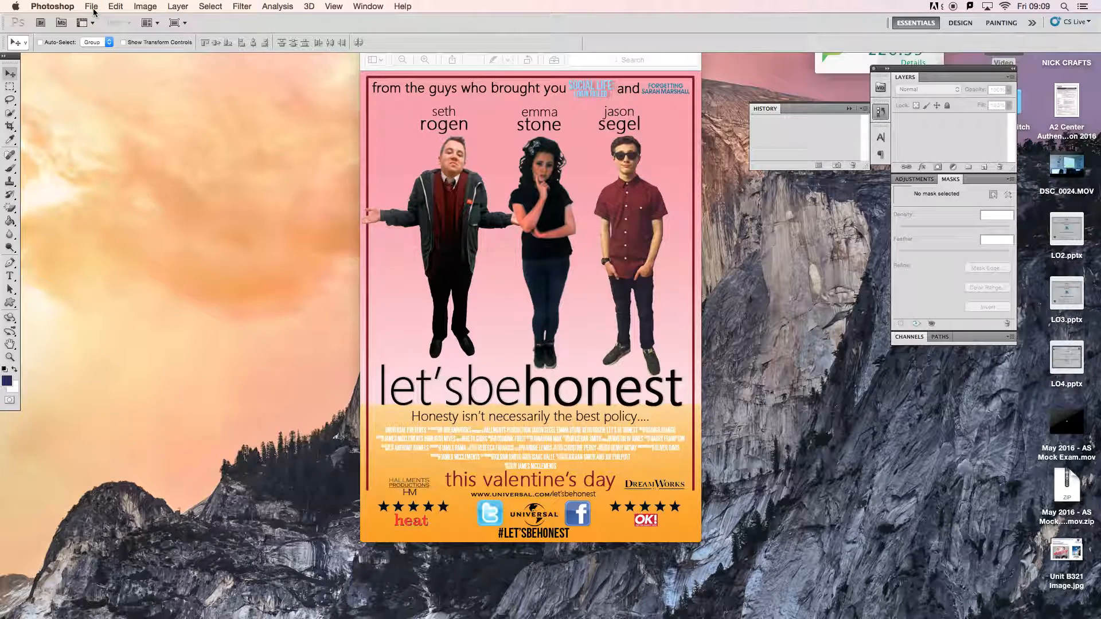
{"action": "key", "text": "super+n"}
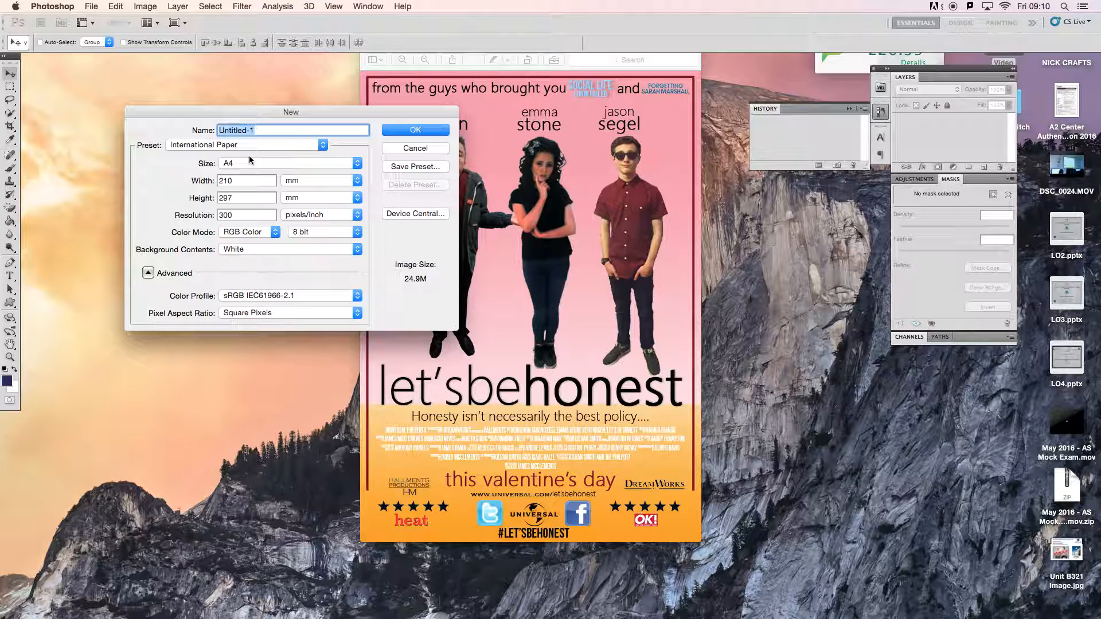
{"action": "left_click", "coordinate": [304, 163]}
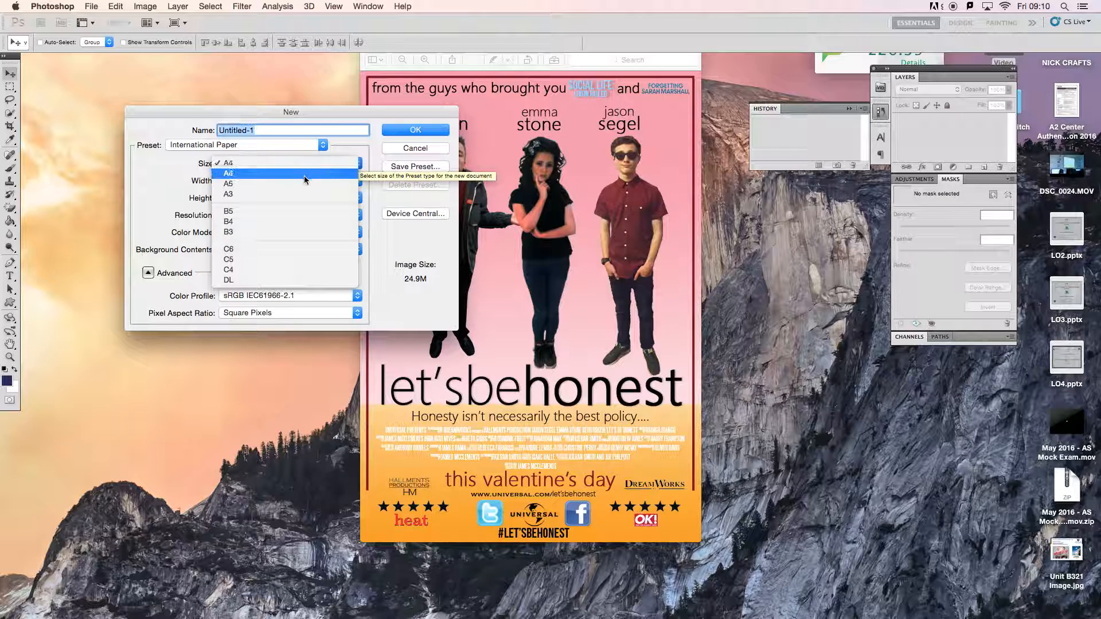
{"action": "left_click", "coordinate": [330, 152]}
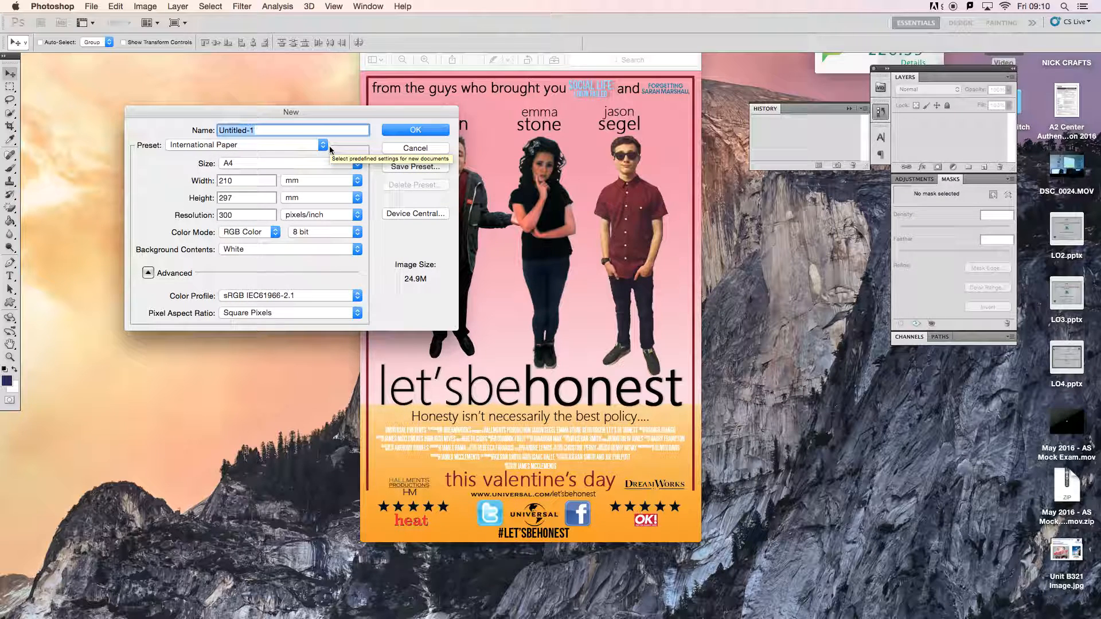
{"action": "type", "text": "Poster Template"}
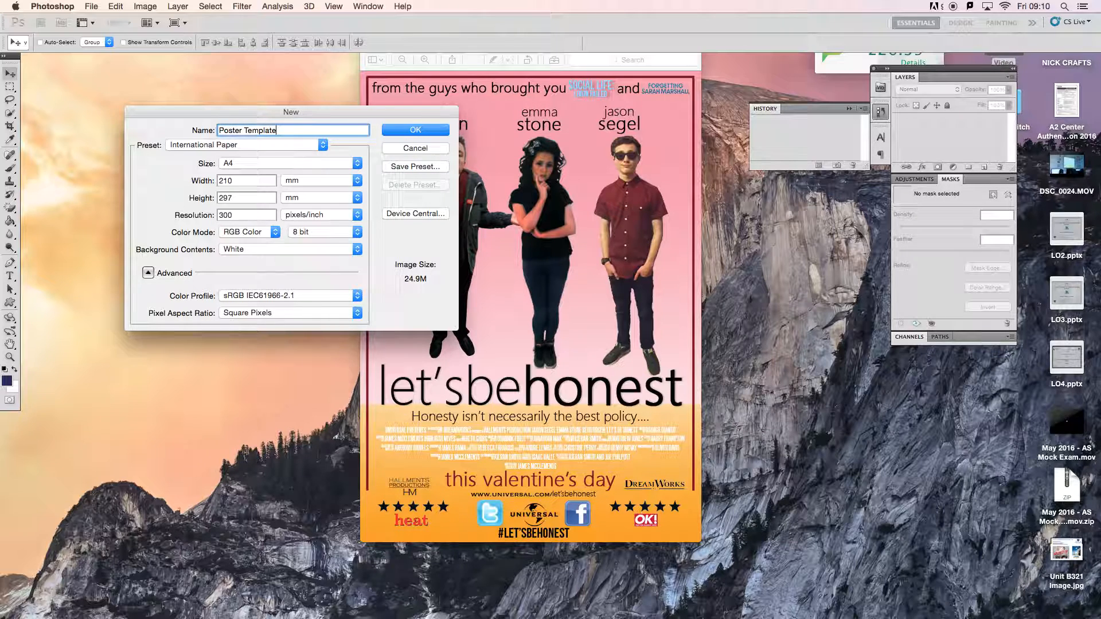
{"action": "left_click", "coordinate": [408, 129]}
{"action": "left_click_drag", "start_coordinate": [227, 65], "coordinate": [356, 65]}
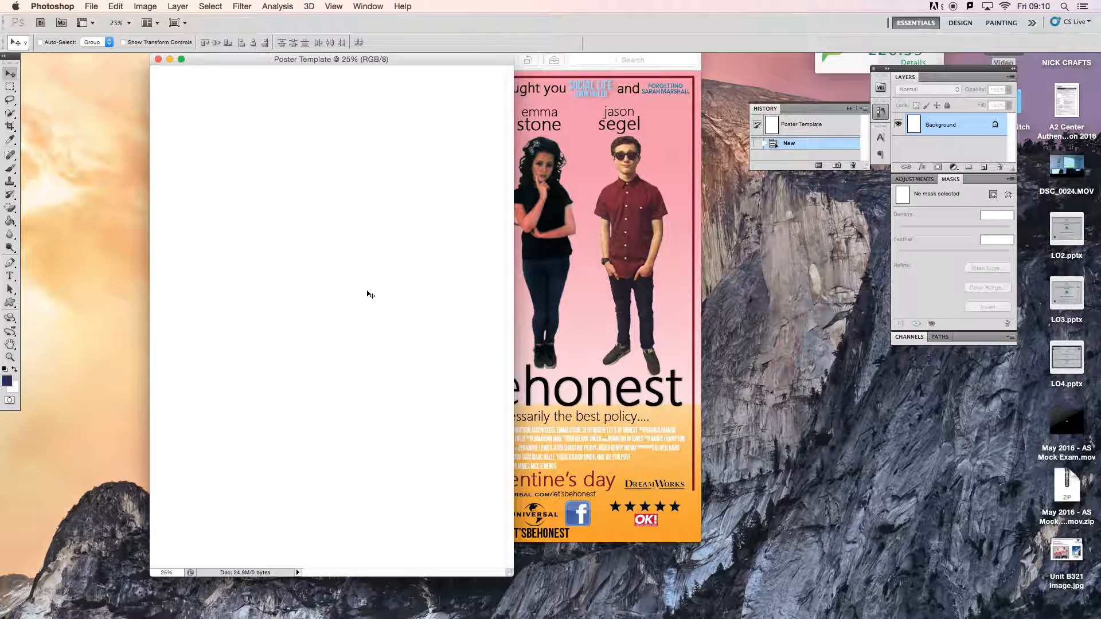
Step: Show the rulers and add margin guides about 0.5 cm inside all four page edges, comparing with the reference poster's border
{"action": "key", "text": "super+r"}
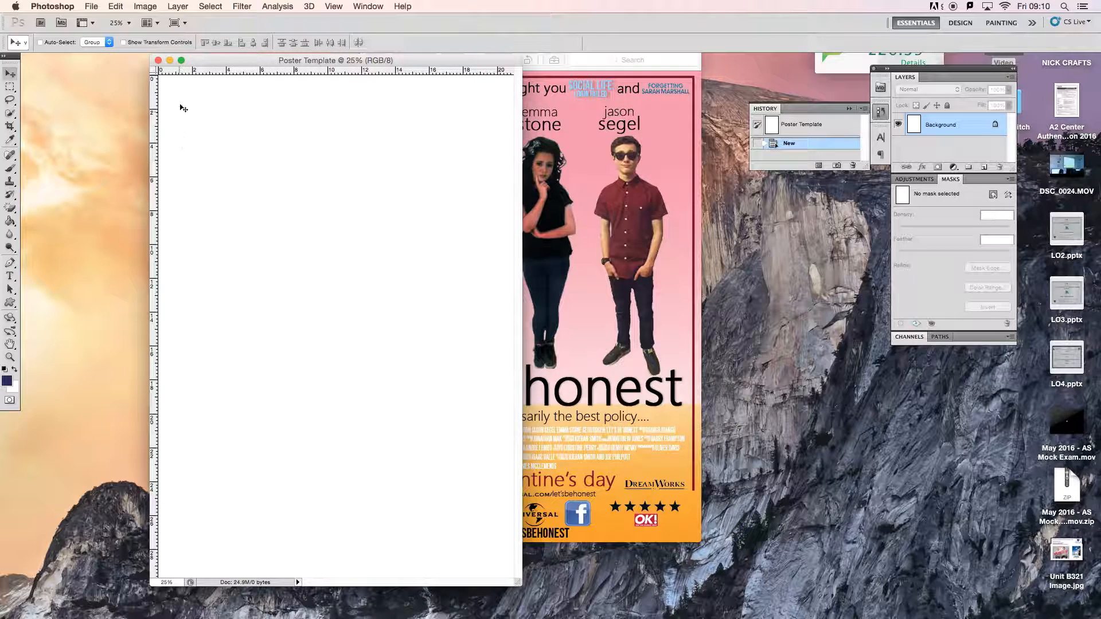
{"action": "left_click_drag", "start_coordinate": [185, 70], "coordinate": [505, 121]}
{"action": "left_click_drag", "start_coordinate": [313, 72], "coordinate": [315, 571]}
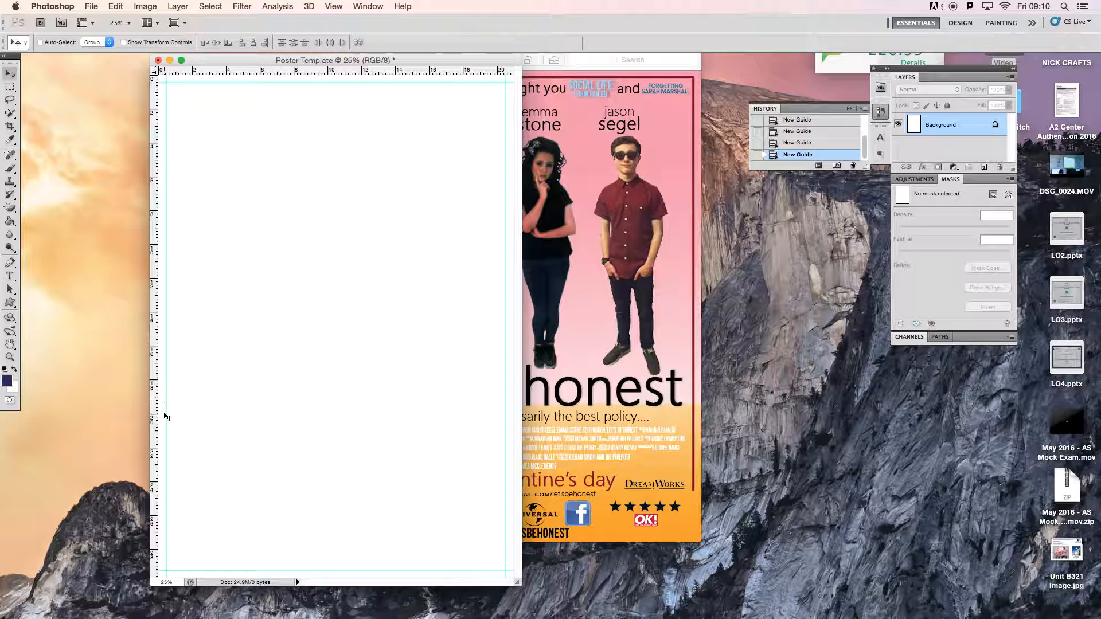
{"action": "left_click", "coordinate": [673, 133]}
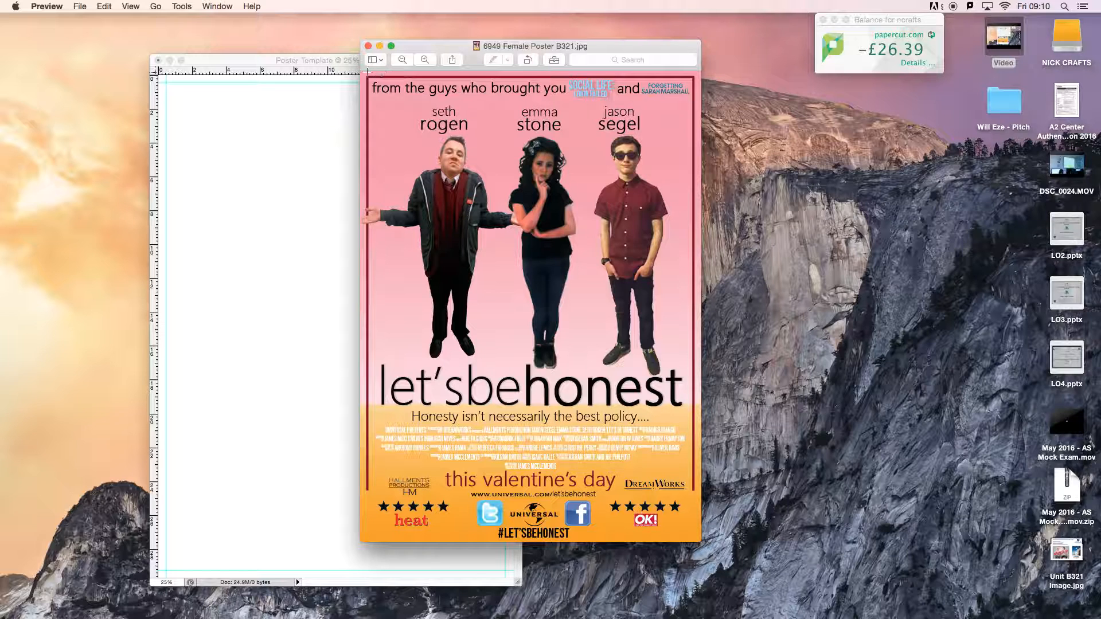
{"action": "left_click", "coordinate": [230, 59]}
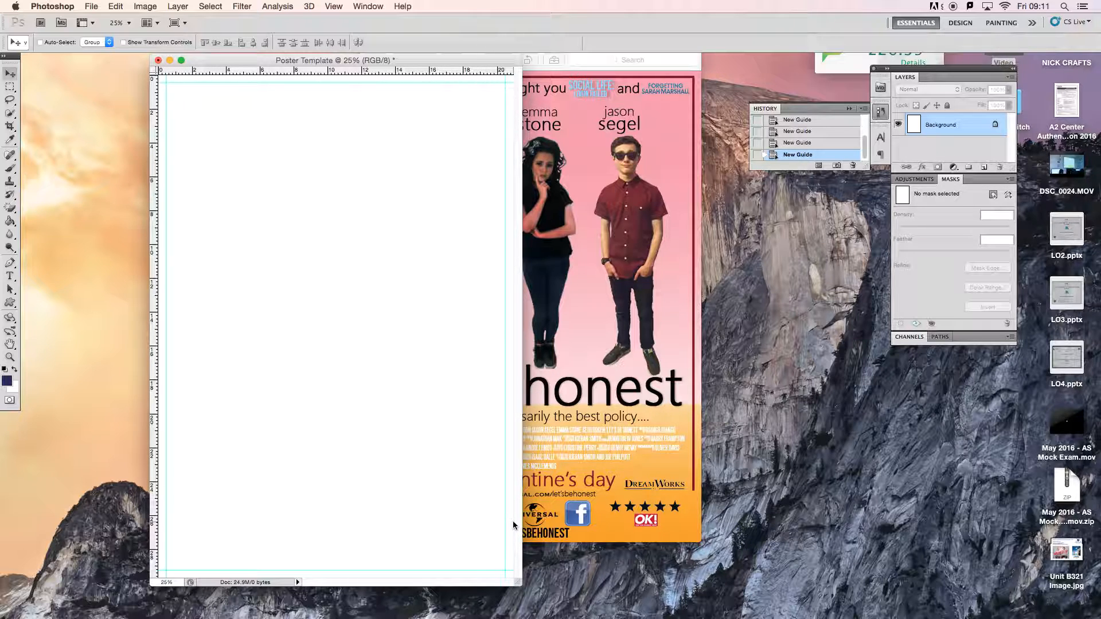
Step: Place Universal - black & white.jpg from the Institution Logos folder and scale it to about 34%
{"action": "left_click", "coordinate": [93, 7]}
{"action": "mouse_move", "coordinate": [112, 272]}
{"action": "left_click", "coordinate": [105, 238]}
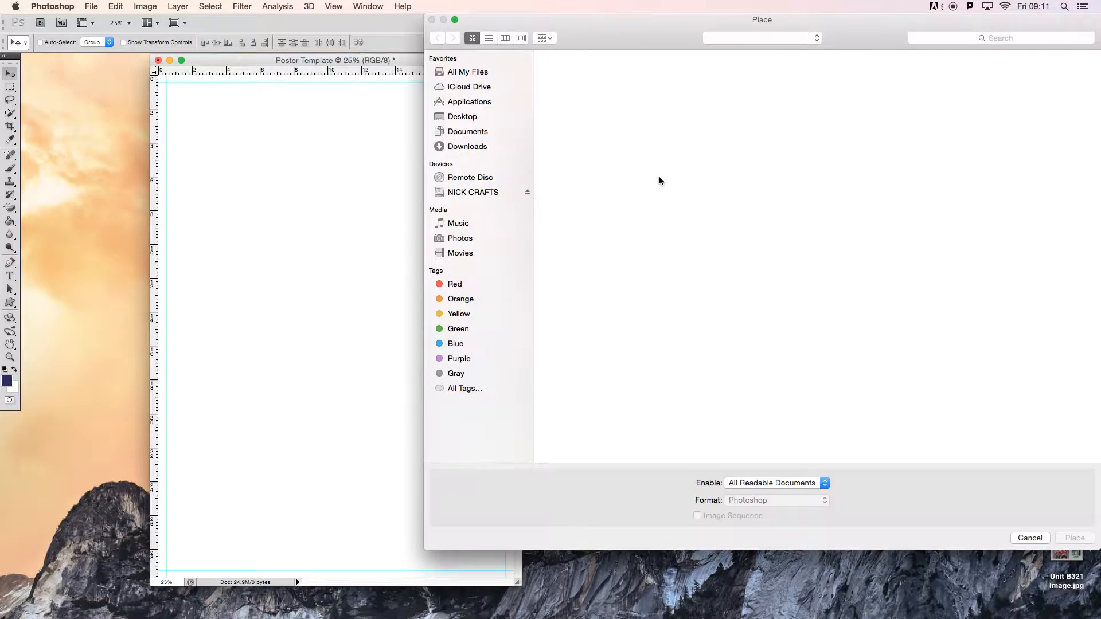
{"action": "left_click", "coordinate": [815, 41]}
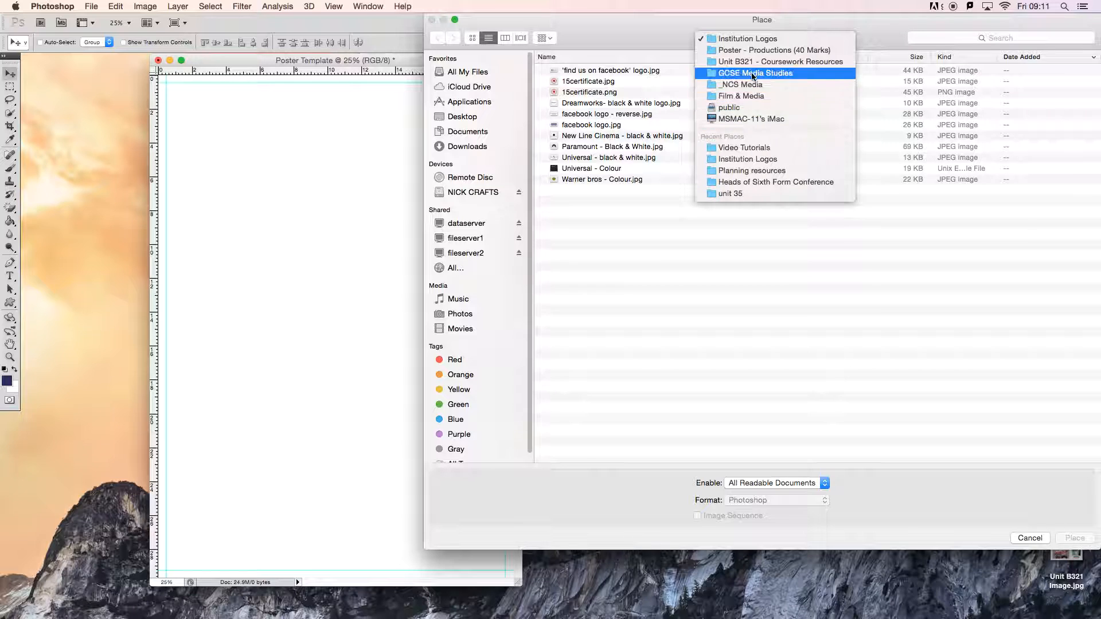
{"action": "left_click", "coordinate": [667, 39]}
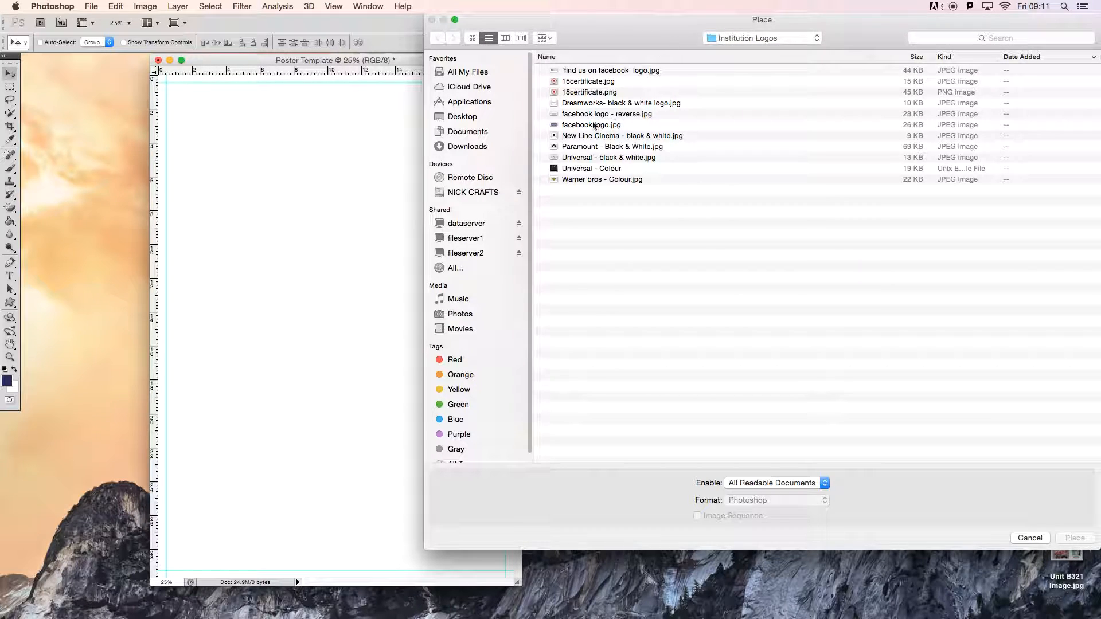
{"action": "left_click", "coordinate": [576, 159]}
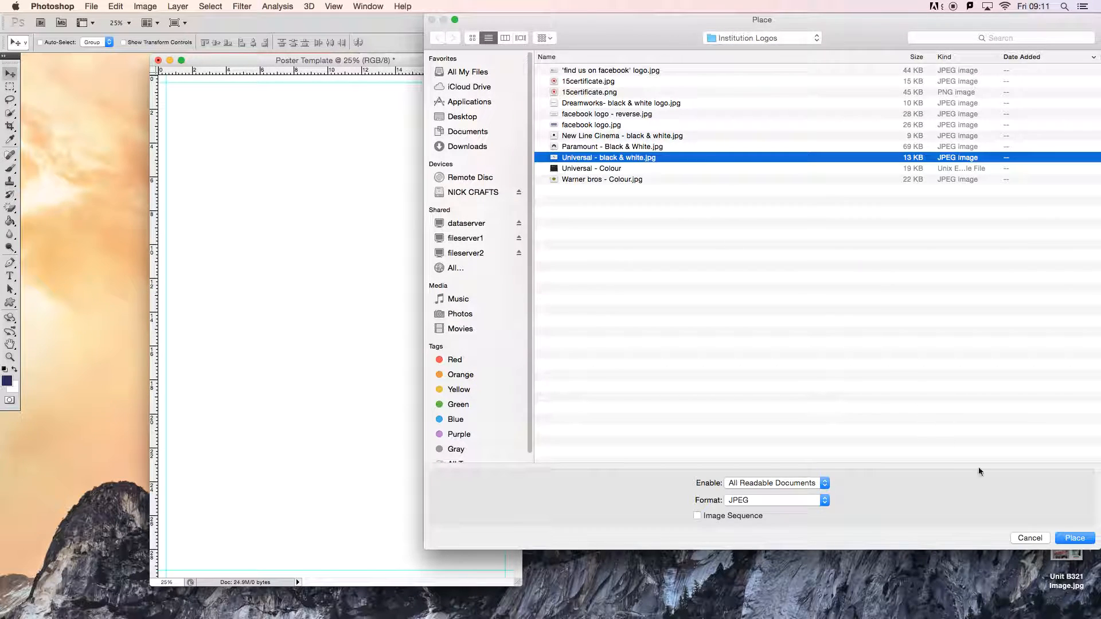
{"action": "left_click", "coordinate": [1074, 538]}
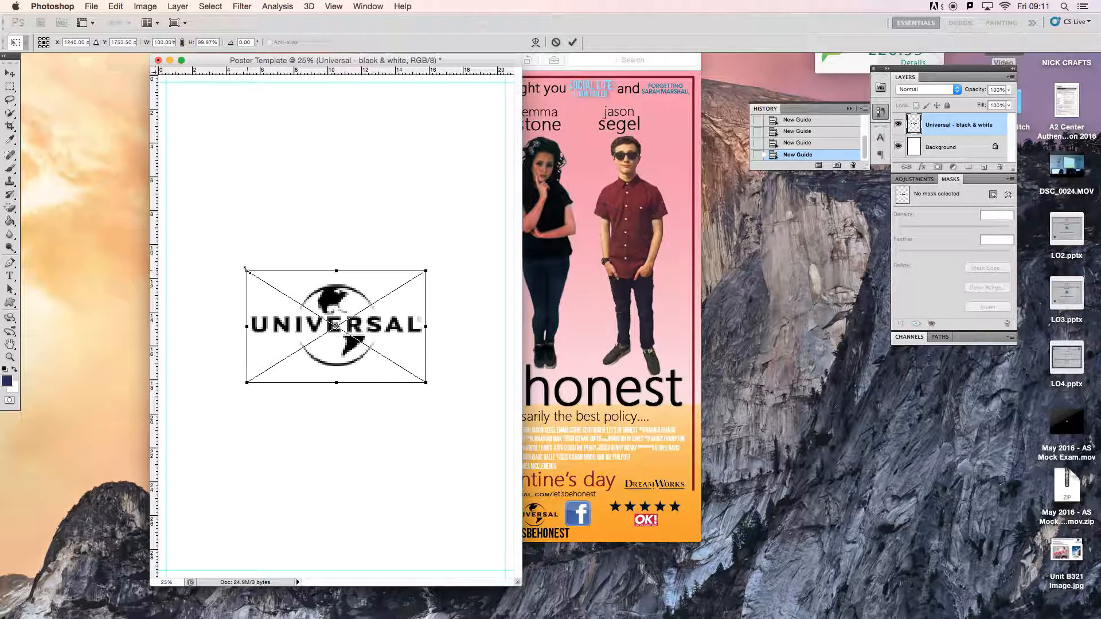
{"action": "left_click_drag", "start_coordinate": [245, 268], "coordinate": [373, 331]}
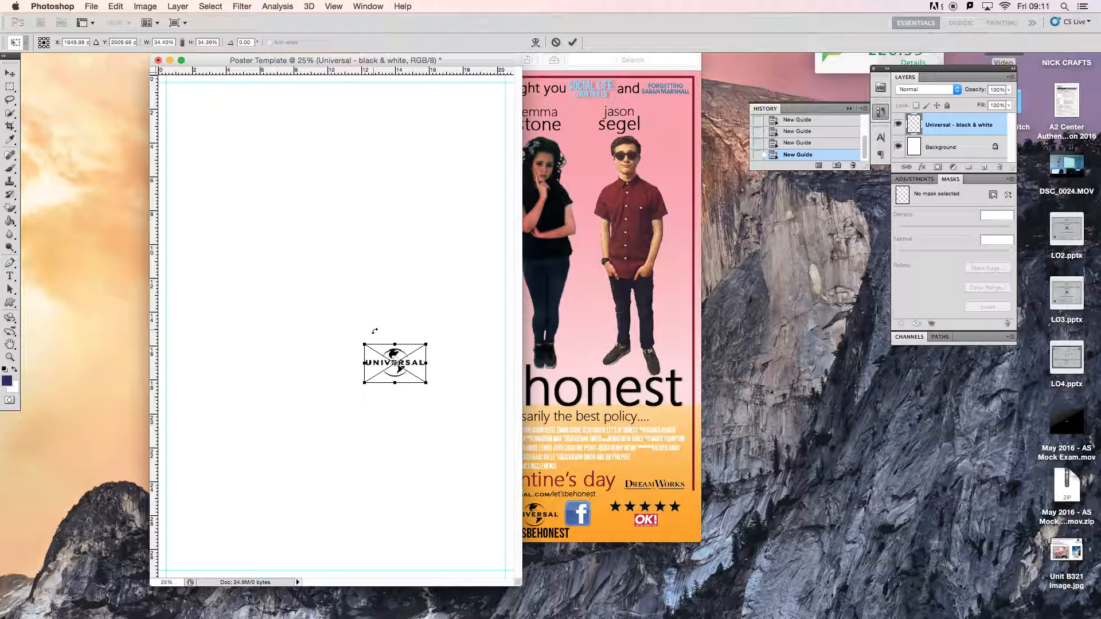
{"action": "key", "text": "Return"}
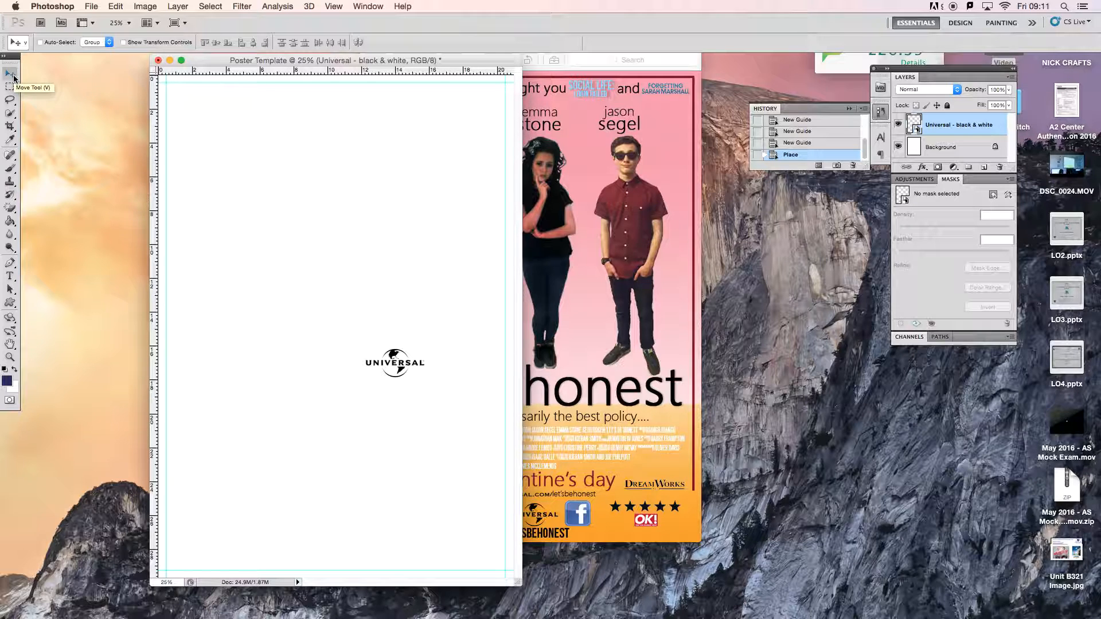
Step: Move the Universal logo to the page's lower-left corner and nudge its edges onto the left and bottom margin guides
{"action": "left_click_drag", "start_coordinate": [371, 371], "coordinate": [172, 560]}
{"action": "key", "text": "super+1"}
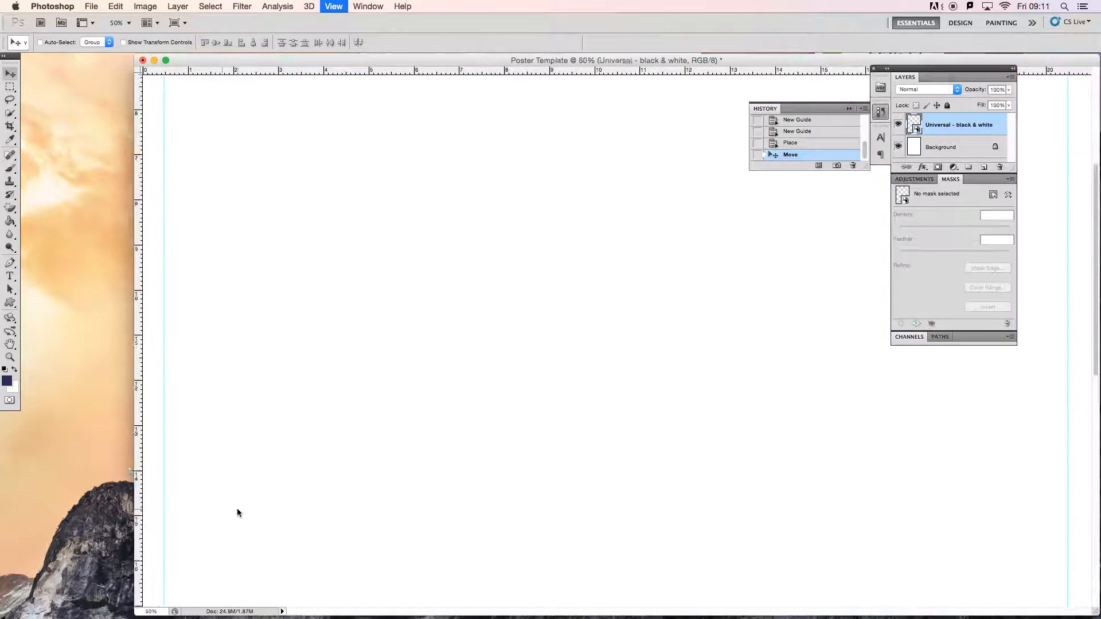
{"action": "scroll", "coordinate": [362, 298], "scroll_direction": "down", "scroll_amount": 8}
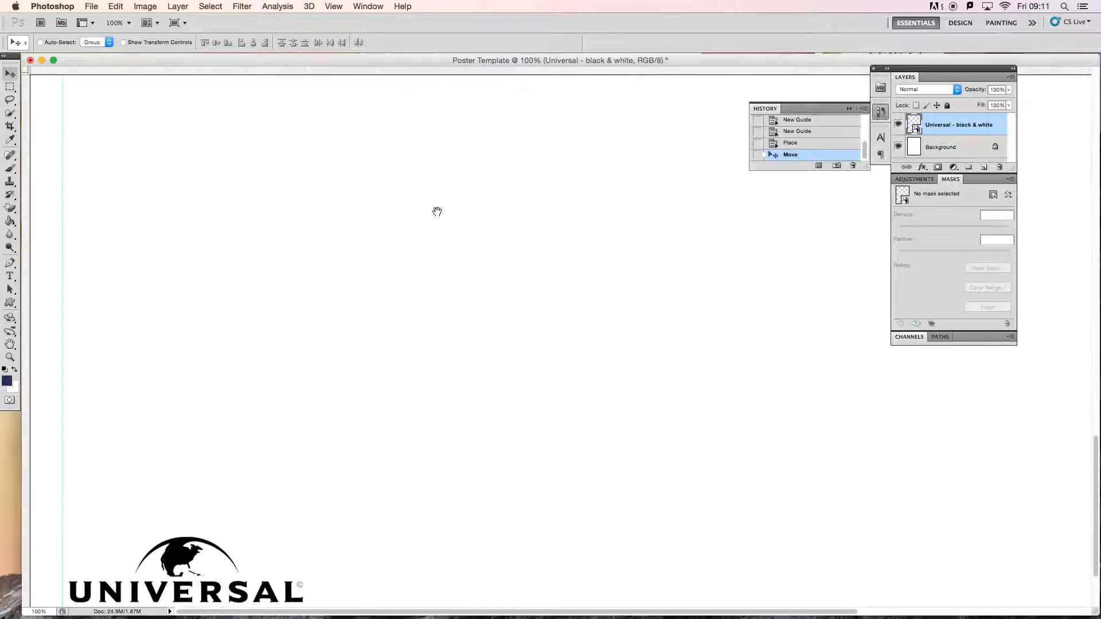
{"action": "left_click_drag", "start_coordinate": [401, 205], "coordinate": [440, 186]}
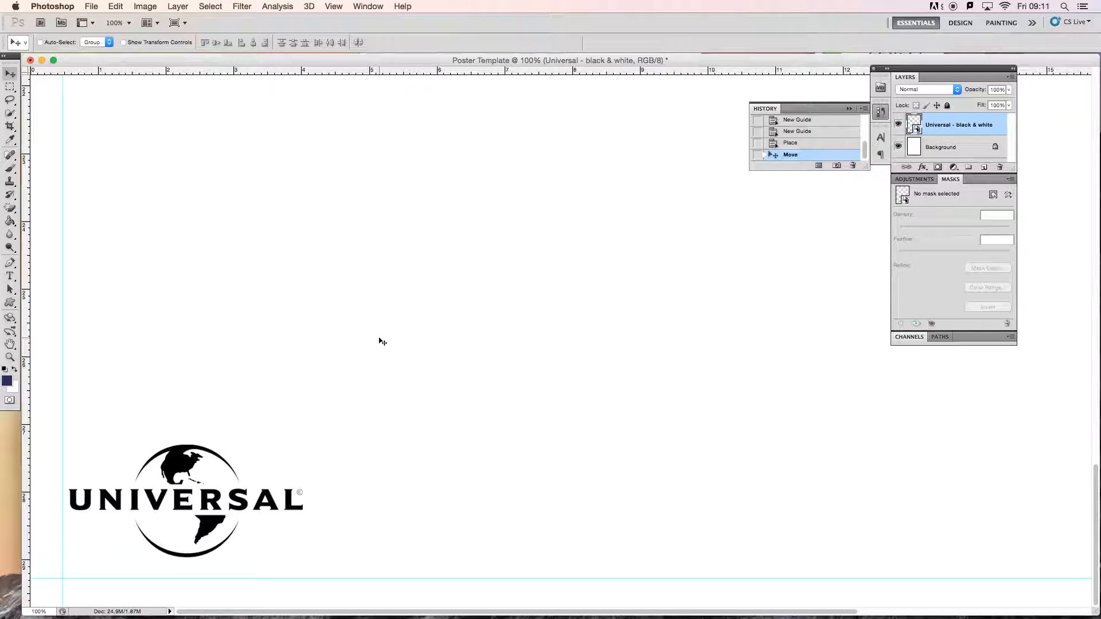
{"action": "key", "text": "Left"}
{"action": "key", "text": "Left"}
{"action": "key", "text": "Left"}
{"action": "key", "text": "Left"}
{"action": "key", "text": "Left"}
{"action": "key", "text": "Left"}
{"action": "key", "text": "Left"}
{"action": "key", "text": "Left"}
{"action": "key", "text": "Left"}
{"action": "key", "text": "Left"}
{"action": "key", "text": "Left"}
{"action": "key", "text": "Left"}
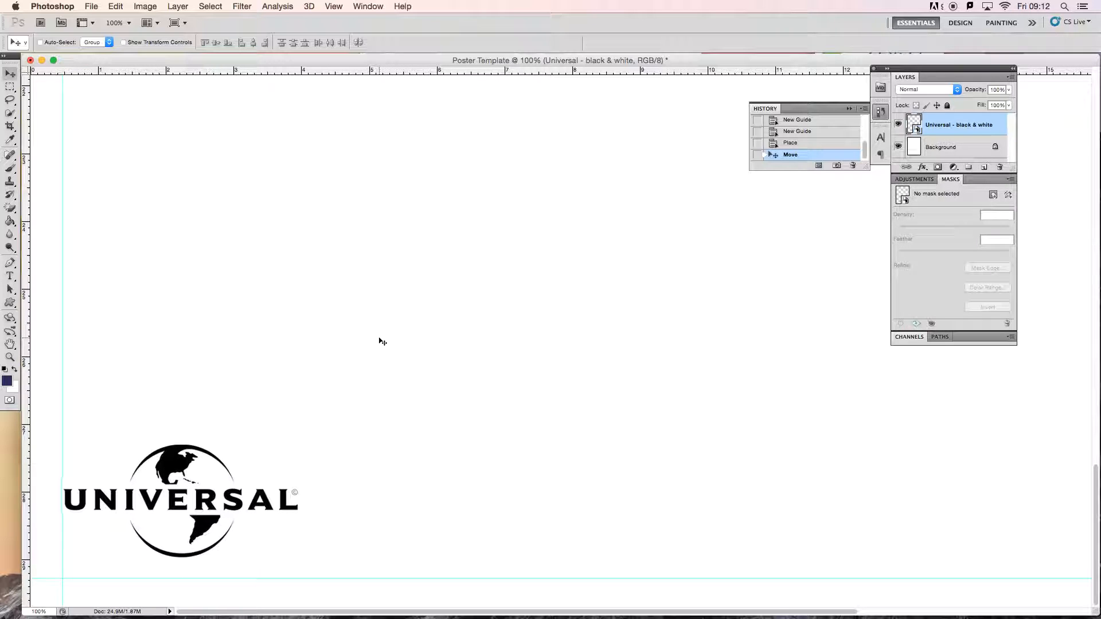
{"action": "key", "text": "Left"}
{"action": "key", "text": "Left"}
{"action": "key", "text": "Down"}
{"action": "key", "text": "Down"}
{"action": "key", "text": "Down"}
{"action": "key", "text": "Down"}
{"action": "key", "text": "Down"}
{"action": "key", "text": "Down"}
{"action": "key", "text": "Down"}
{"action": "key", "text": "Down"}
{"action": "key", "text": "Down"}
{"action": "key", "text": "Down"}
{"action": "key", "text": "Down"}
{"action": "key", "text": "Down"}
{"action": "key", "text": "Down"}
{"action": "key", "text": "Down"}
{"action": "key", "text": "Down"}
{"action": "key", "text": "Down"}
{"action": "key", "text": "Down"}
{"action": "key", "text": "Down"}
{"action": "key", "text": "Down"}
{"action": "key", "text": "Down"}
{"action": "key", "text": "Down"}
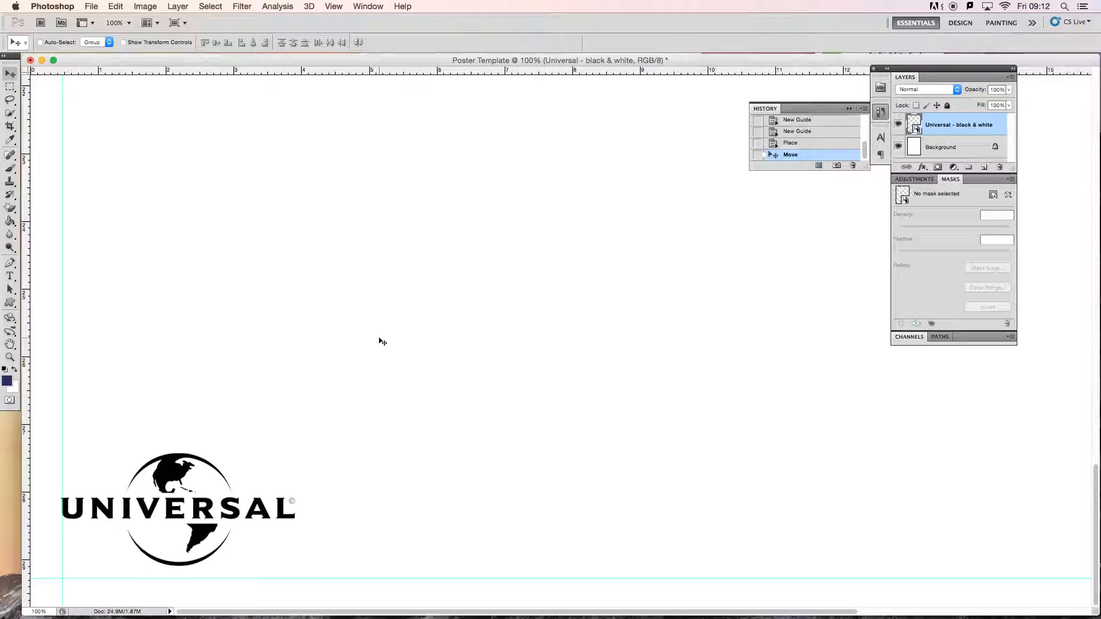
{"action": "key", "text": "Down"}
{"action": "key", "text": "Down"}
{"action": "key", "text": "Down"}
{"action": "key", "text": "Down"}
{"action": "key", "text": "Down"}
{"action": "key", "text": "Down"}
{"action": "key", "text": "Down"}
{"action": "key", "text": "Down"}
{"action": "key", "text": "Down"}
{"action": "key", "text": "Down"}
{"action": "key", "text": "Down"}
{"action": "key", "text": "Down"}
{"action": "key", "text": "Down"}
{"action": "key", "text": "Down"}
{"action": "key", "text": "Down"}
{"action": "key", "text": "Down"}
{"action": "key", "text": "Down"}
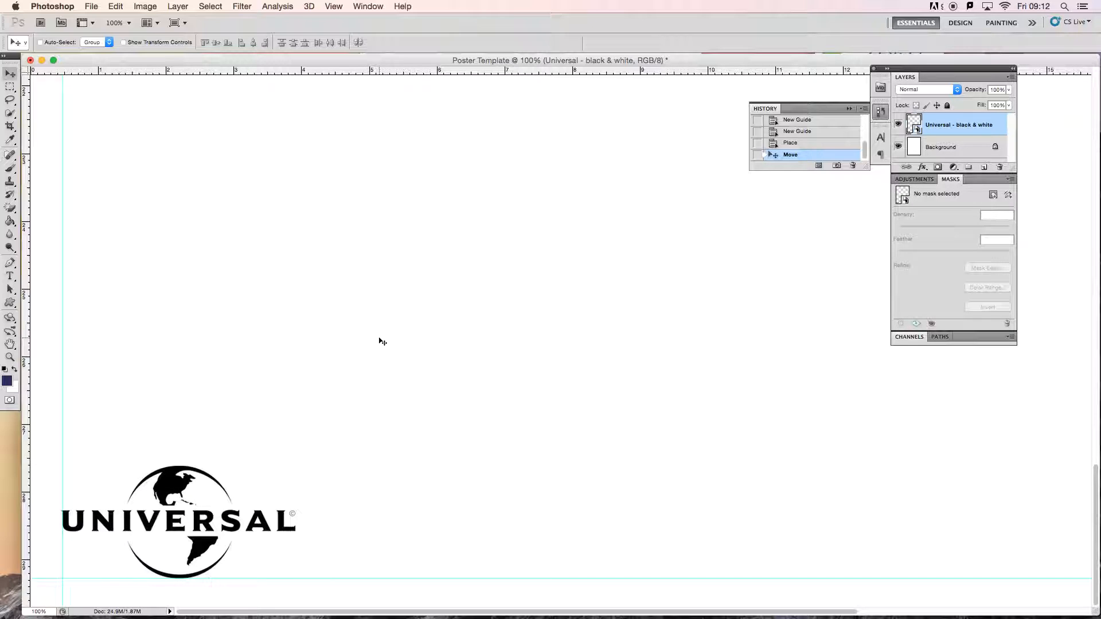
Step: Add a horizontal guide along the logo's top edge and a vertical guide along its right edge
{"action": "left_click_drag", "start_coordinate": [136, 71], "coordinate": [173, 466]}
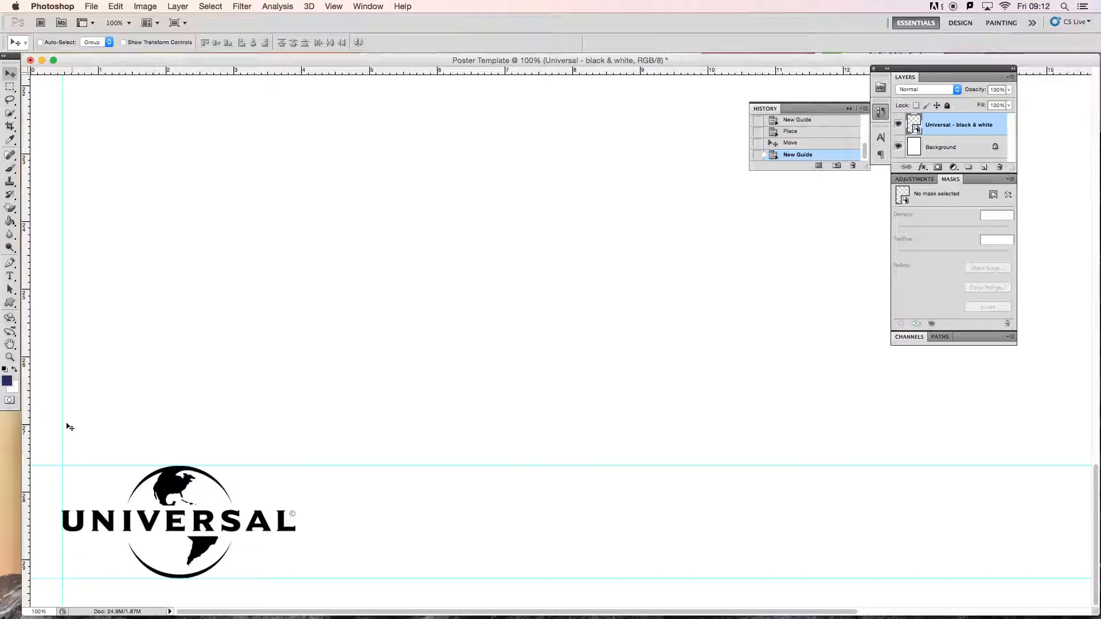
{"action": "left_click_drag", "start_coordinate": [27, 411], "coordinate": [295, 426]}
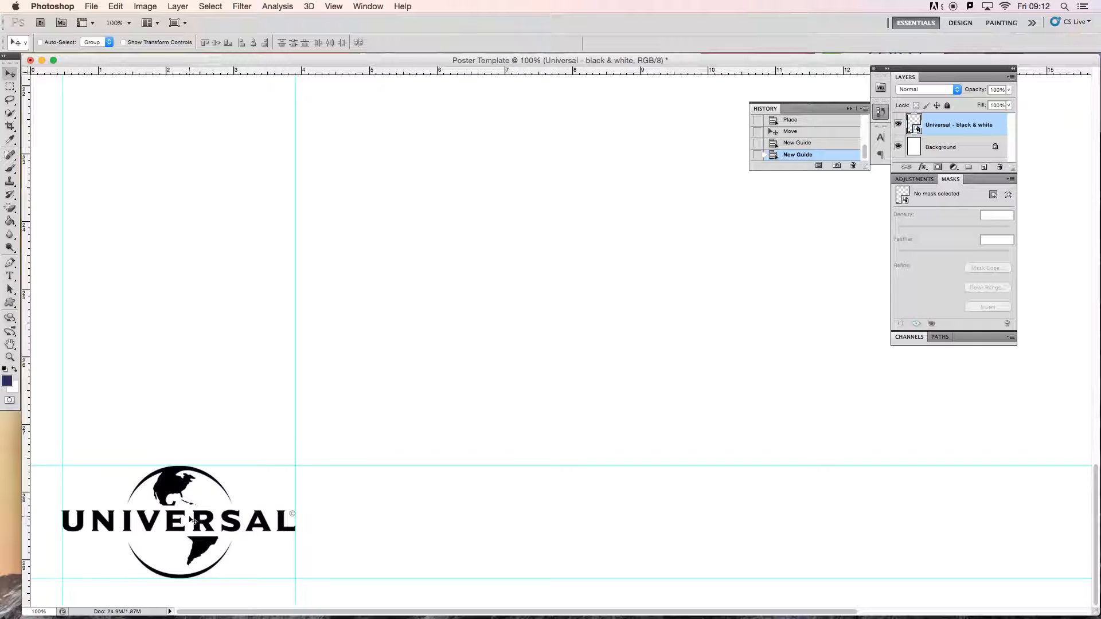
Step: Divide the page with vertical guides at about 13.5 and 17 cm and horizontal guides at about 4, 14.5 and 21.5 cm
{"action": "key", "text": "super+0"}
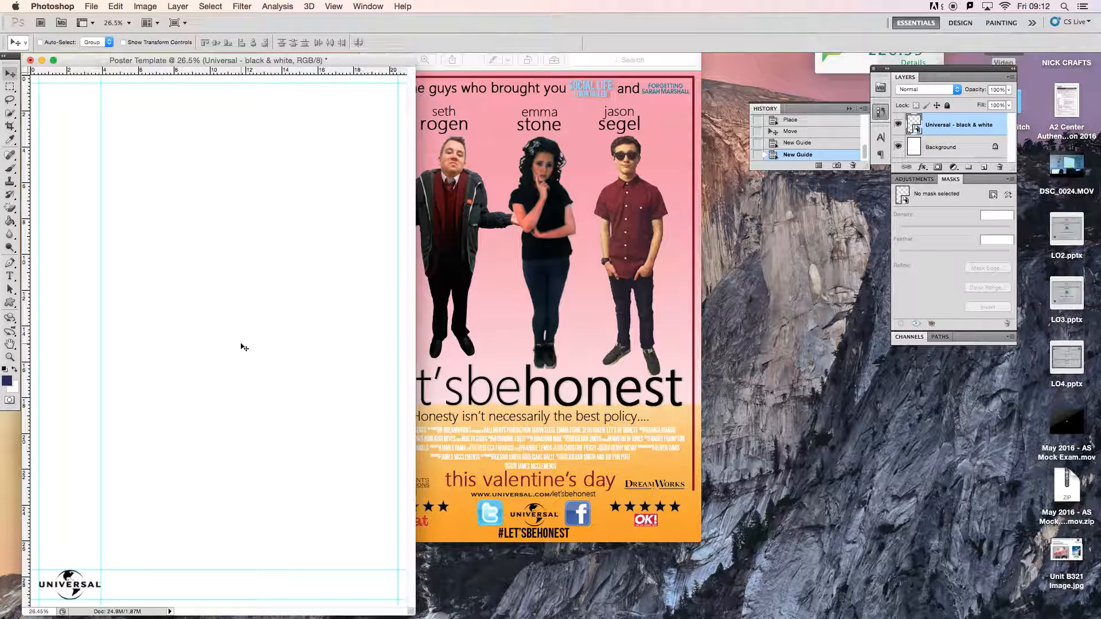
{"action": "left_click_drag", "start_coordinate": [21, 145], "coordinate": [335, 138]}
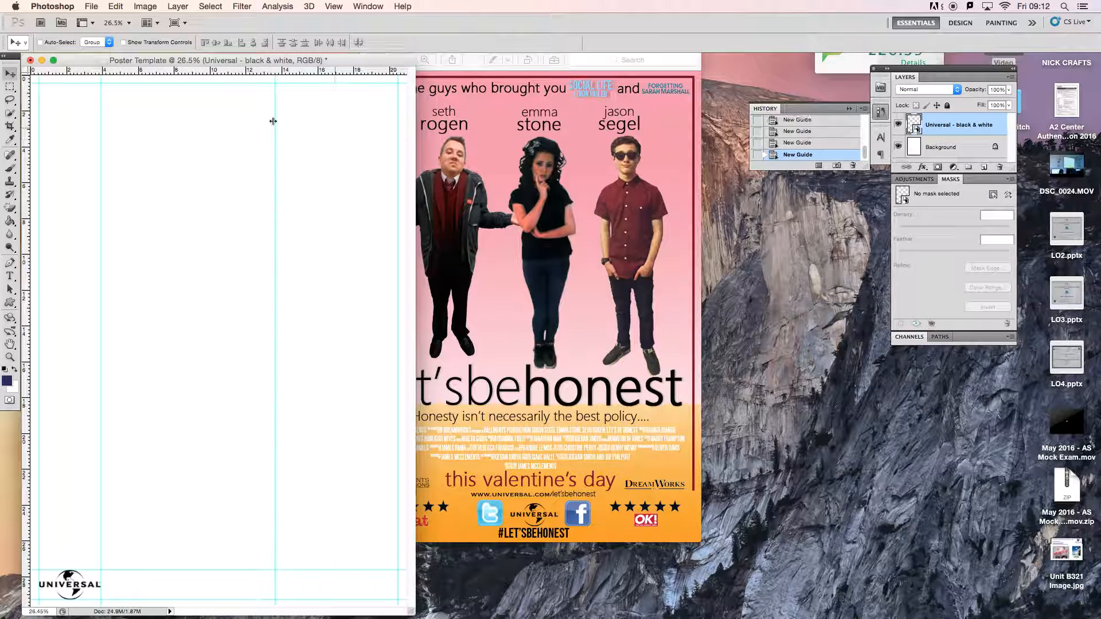
{"action": "left_click_drag", "start_coordinate": [191, 74], "coordinate": [192, 153]}
{"action": "left_click_drag", "start_coordinate": [82, 76], "coordinate": [95, 341]}
{"action": "left_click_drag", "start_coordinate": [91, 73], "coordinate": [125, 469]}
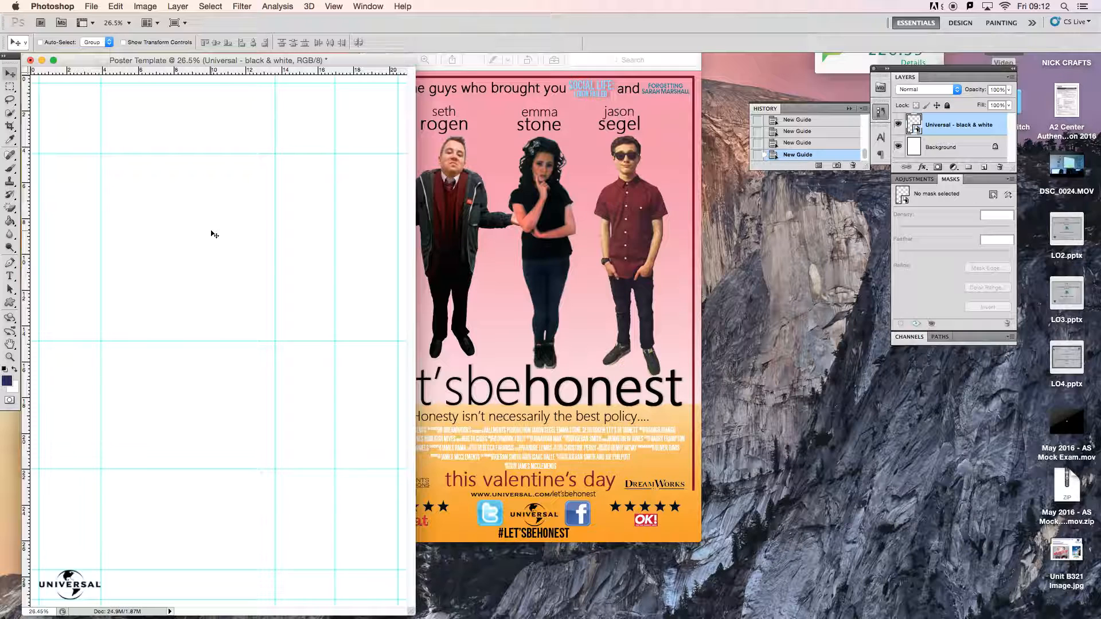
Step: Toggle the guides off and on to compare the poster layout with and without them
{"action": "key", "text": "super+semicolon"}
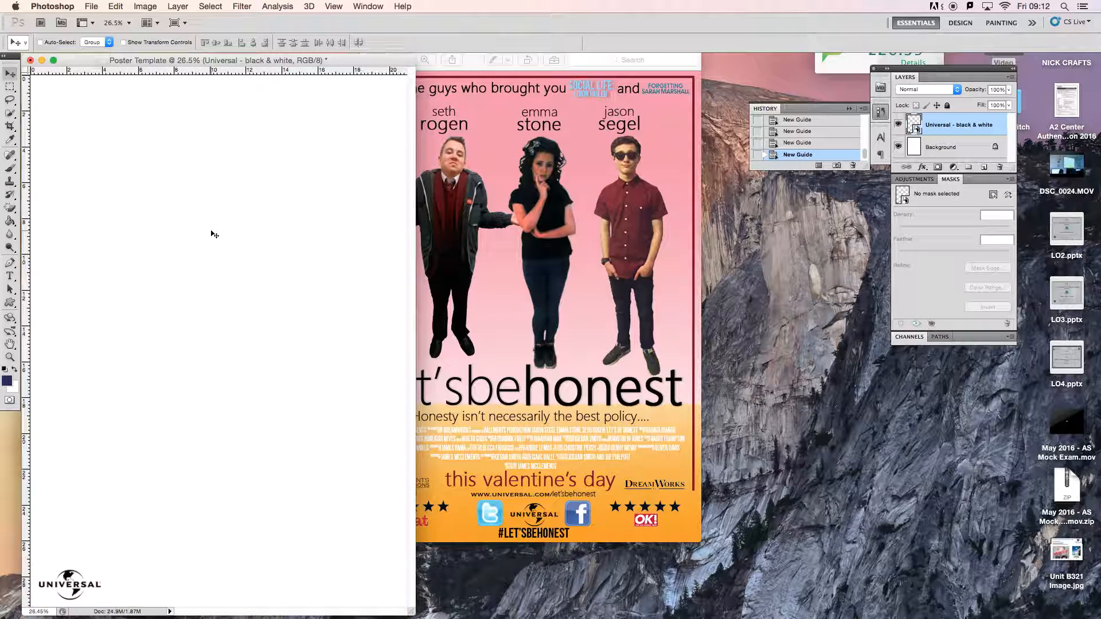
{"action": "key", "text": "super+semicolon"}
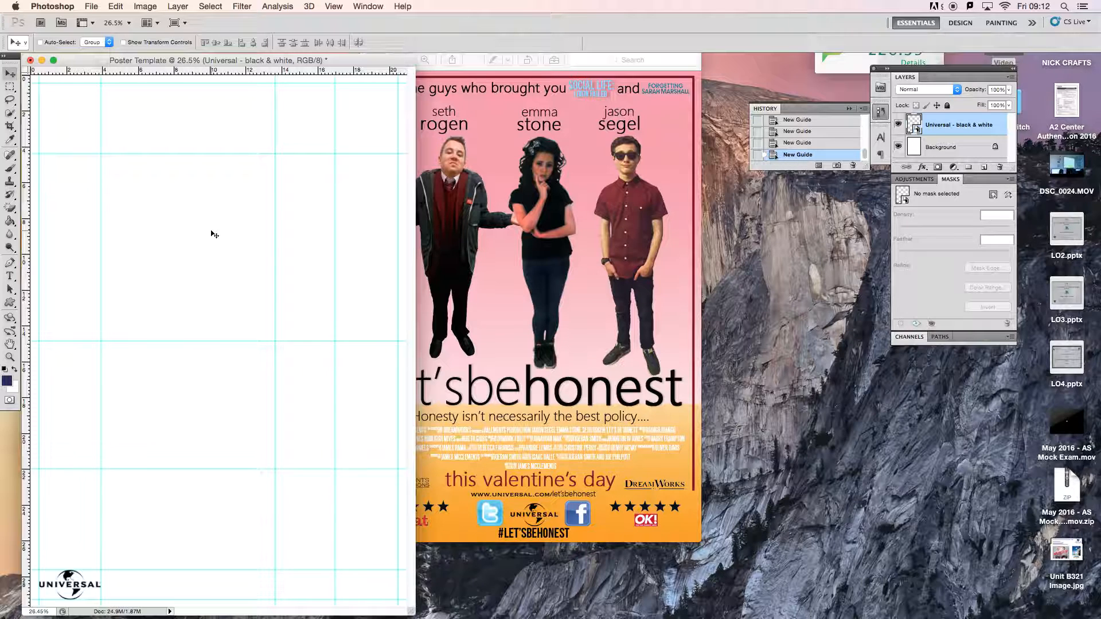
{"action": "key", "text": "super+semicolon"}
{"action": "key", "text": "super+semicolon"}
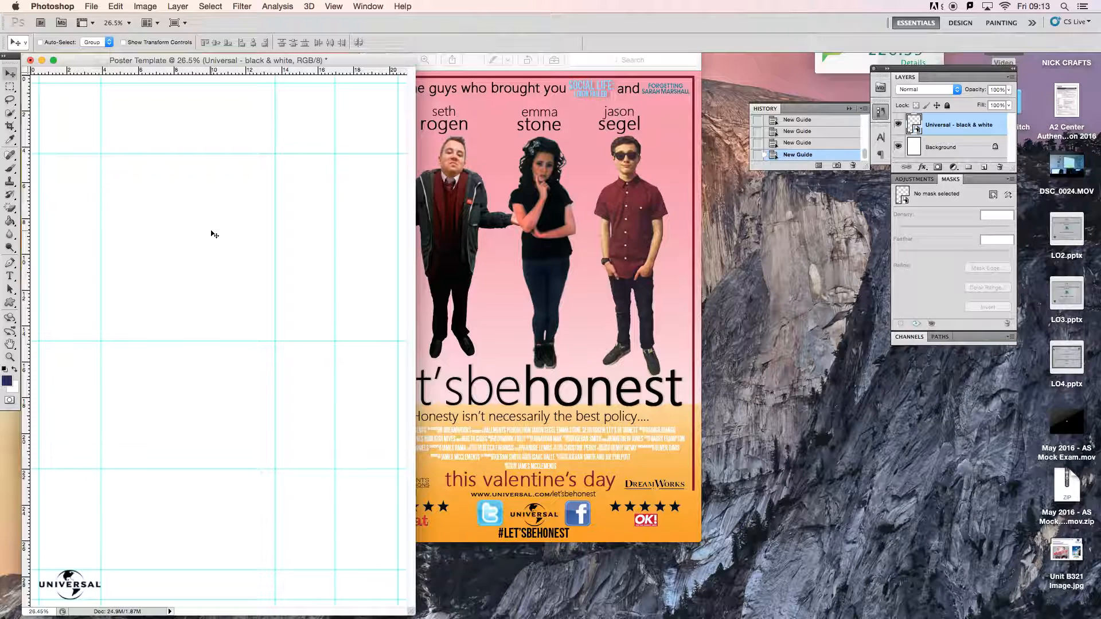